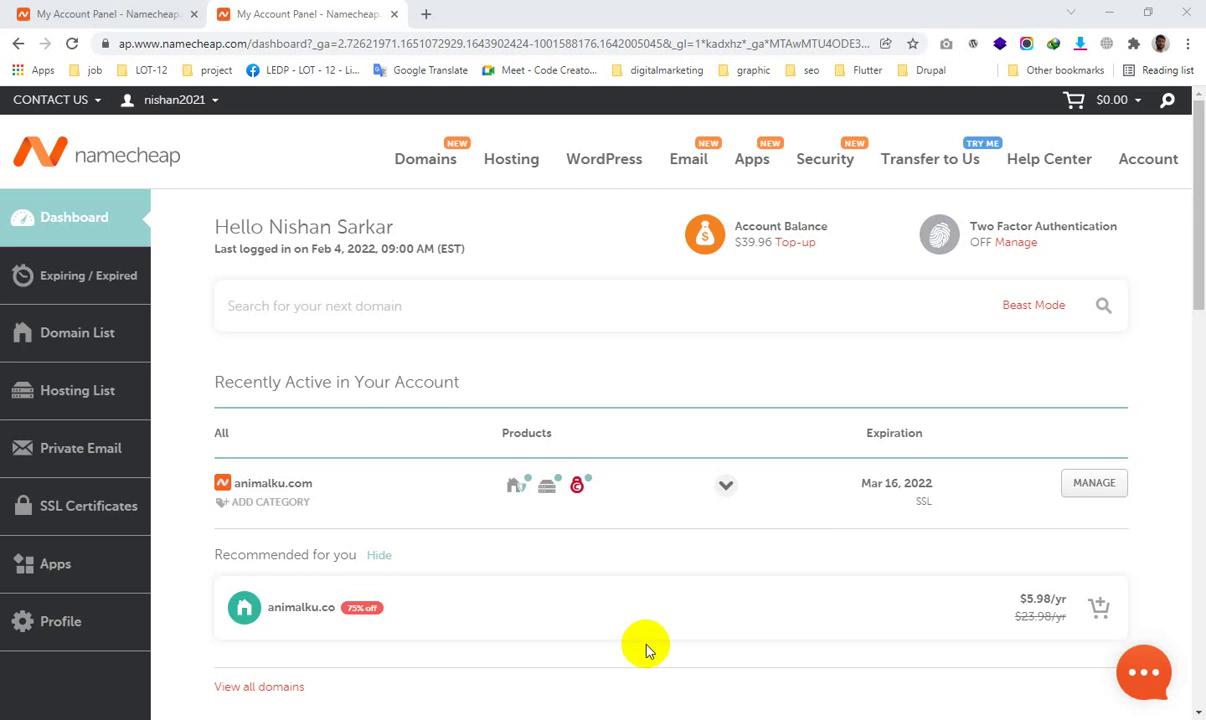
pyautogui.moveTo(547, 518)
pyautogui.click(1075, 487)
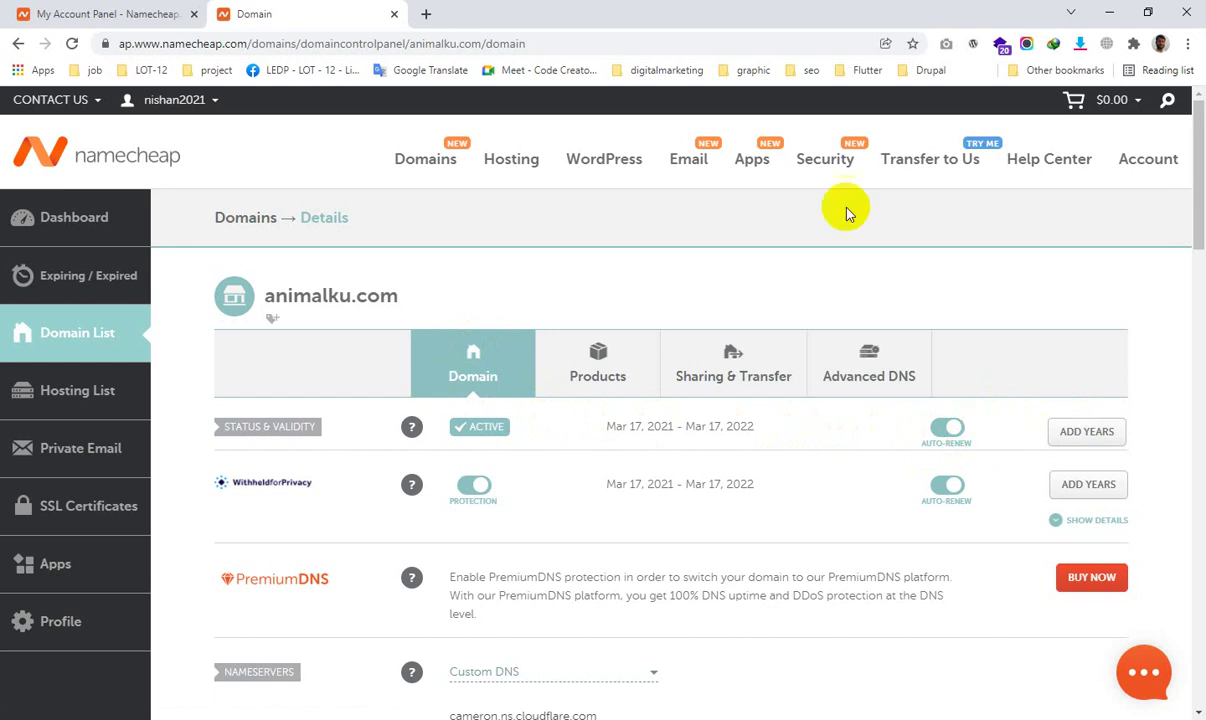
pyautogui.click(57, 215)
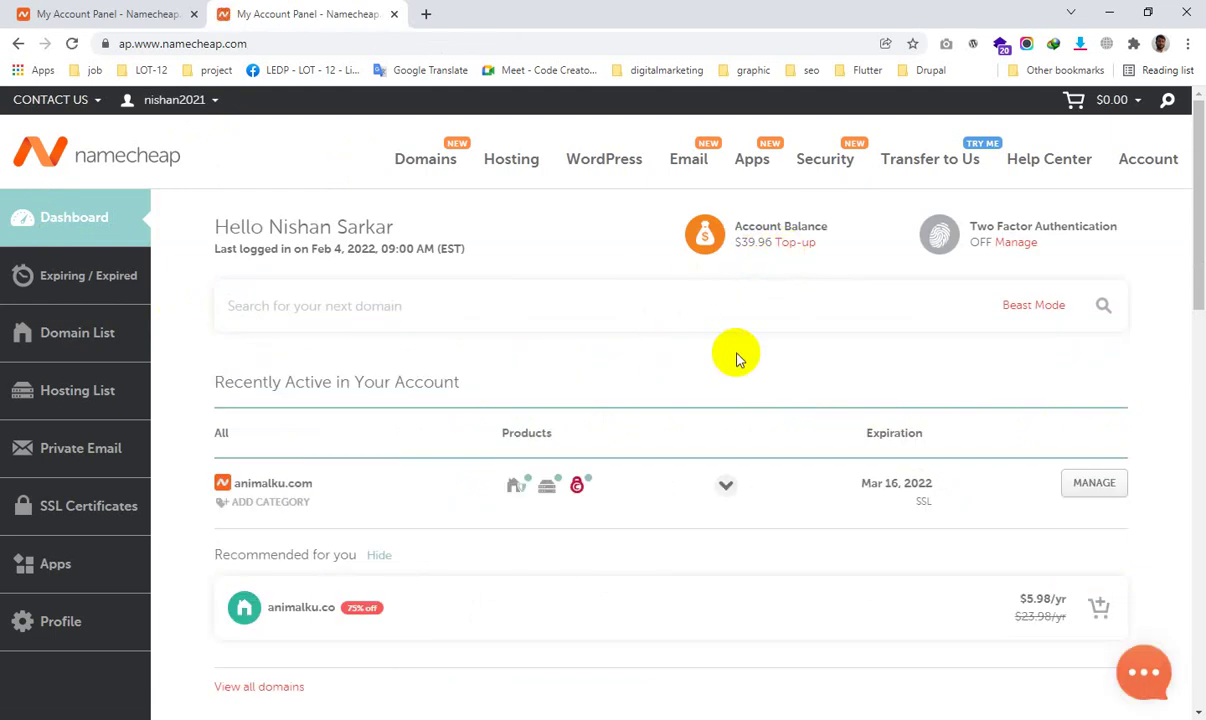
# Step: Add a 1-year renewal of animalku.com to the cart from its domain details and confirm the order
pyautogui.click(1093, 485)
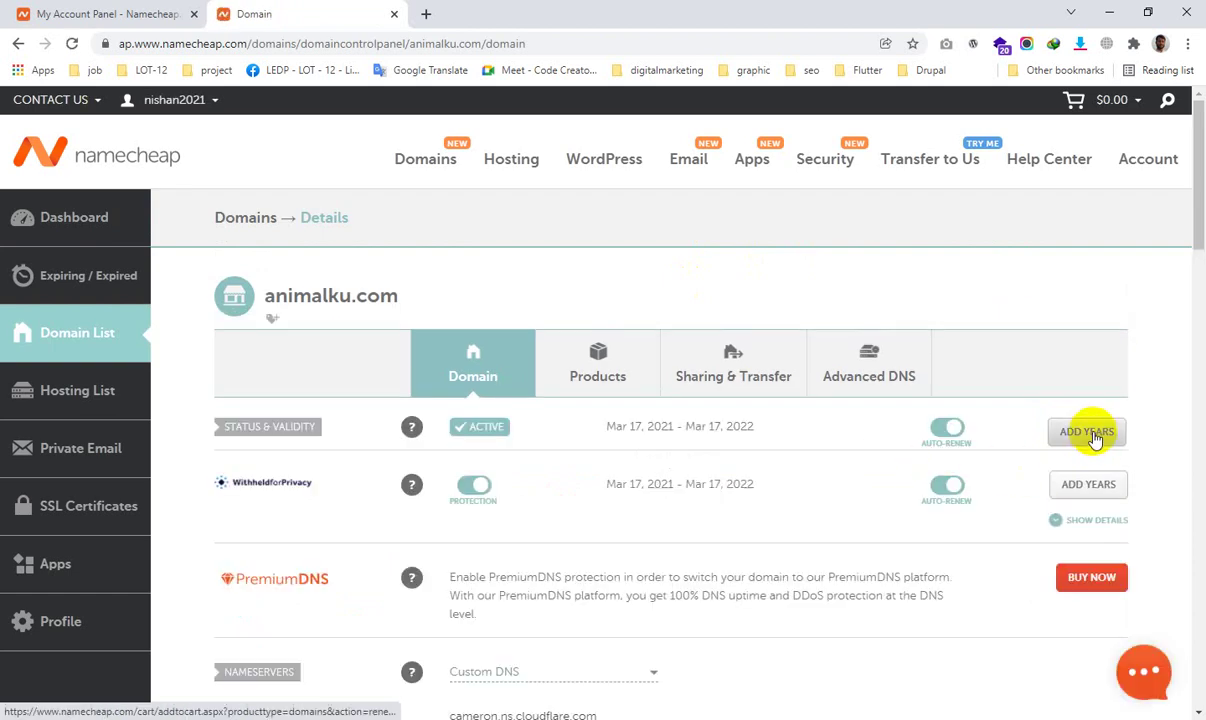
pyautogui.click(1093, 433)
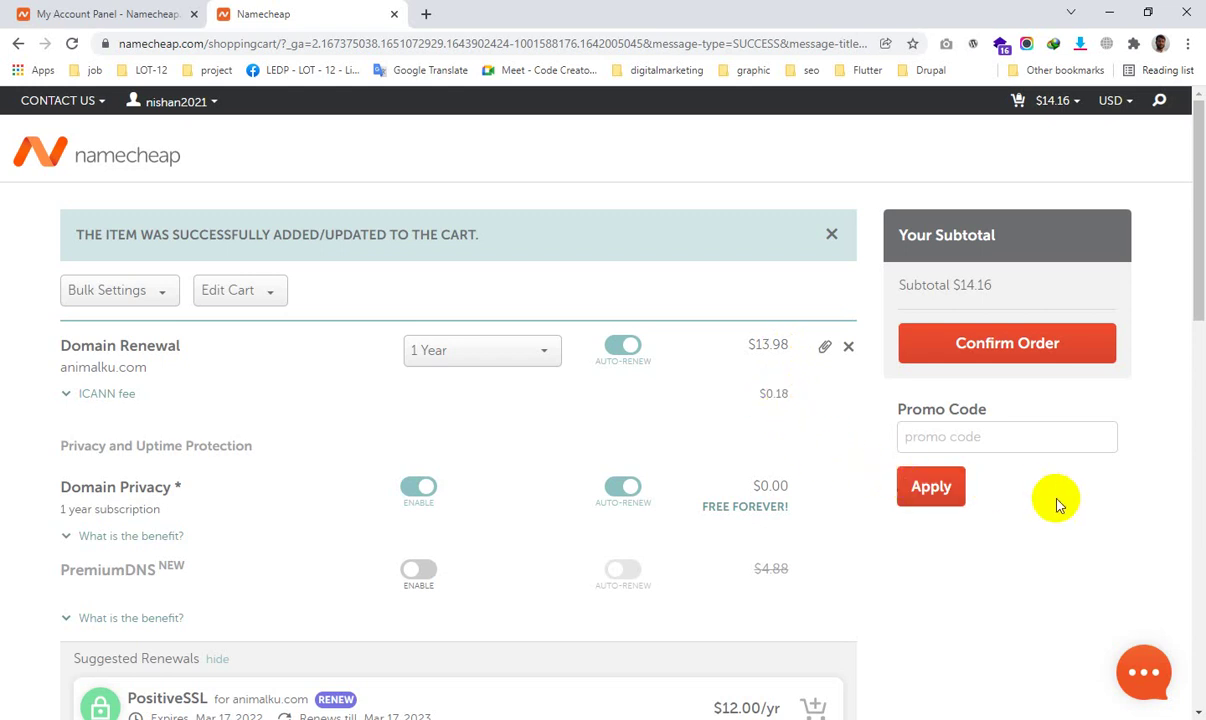
pyautogui.scroll(-4, 1058, 502)
pyautogui.scroll(-4, 937, 459)
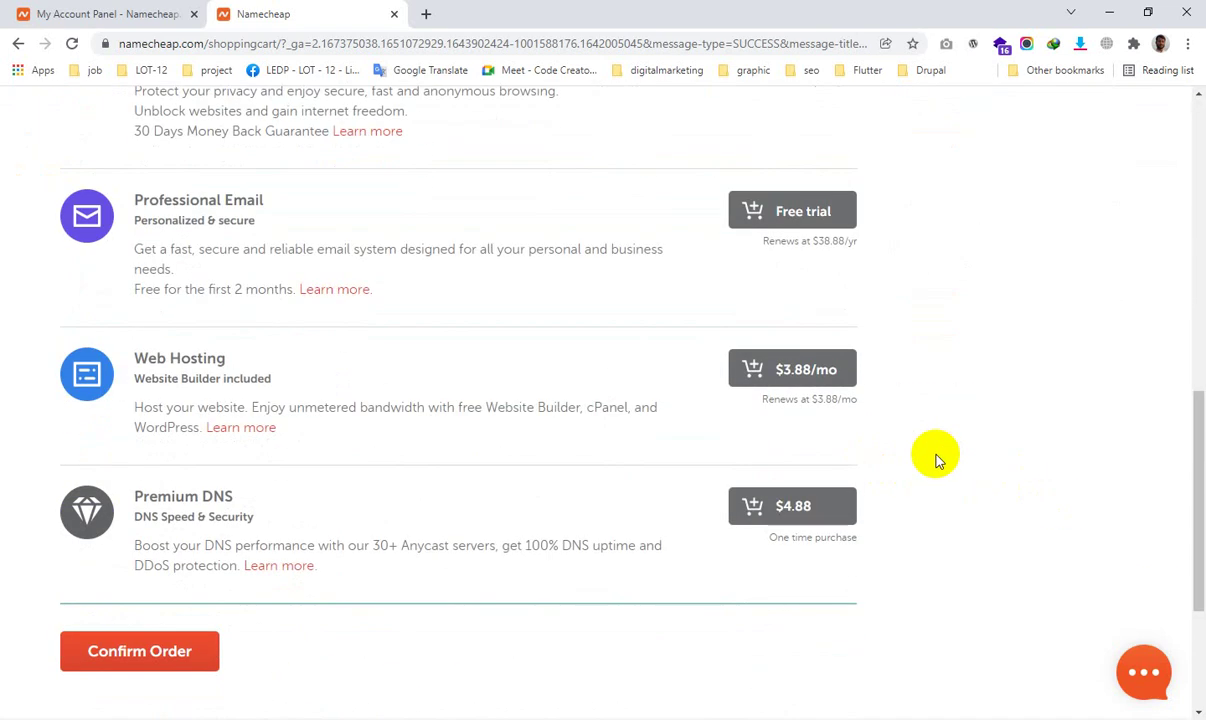
pyautogui.scroll(10, 937, 459)
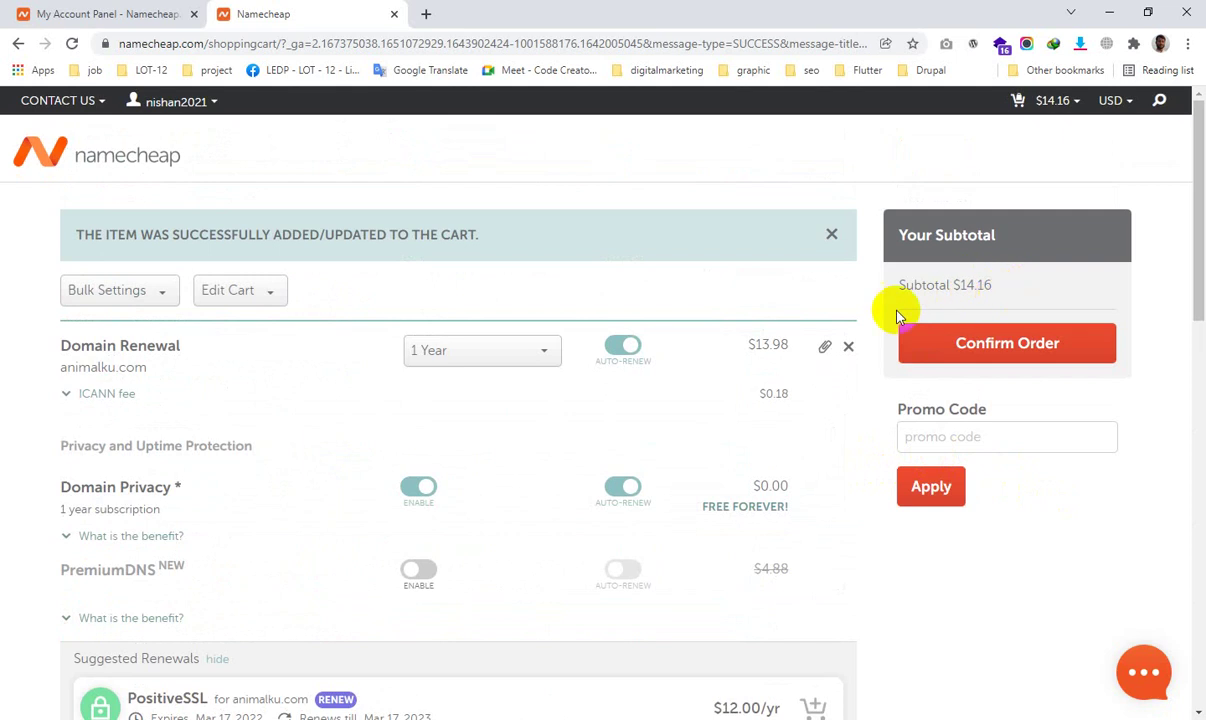
pyautogui.click(1001, 343)
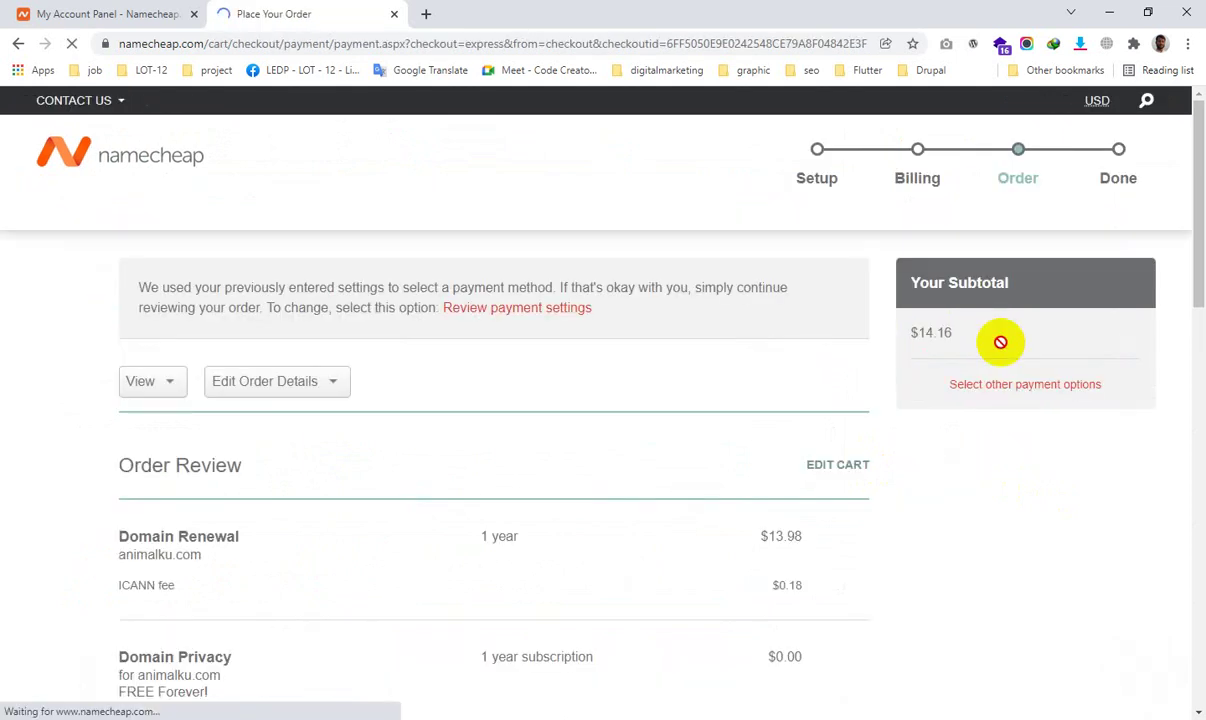
# Step: Review the order items, payment method and receipt details, and pay for the renewal with account funds
pyautogui.scroll(-4, 498, 474)
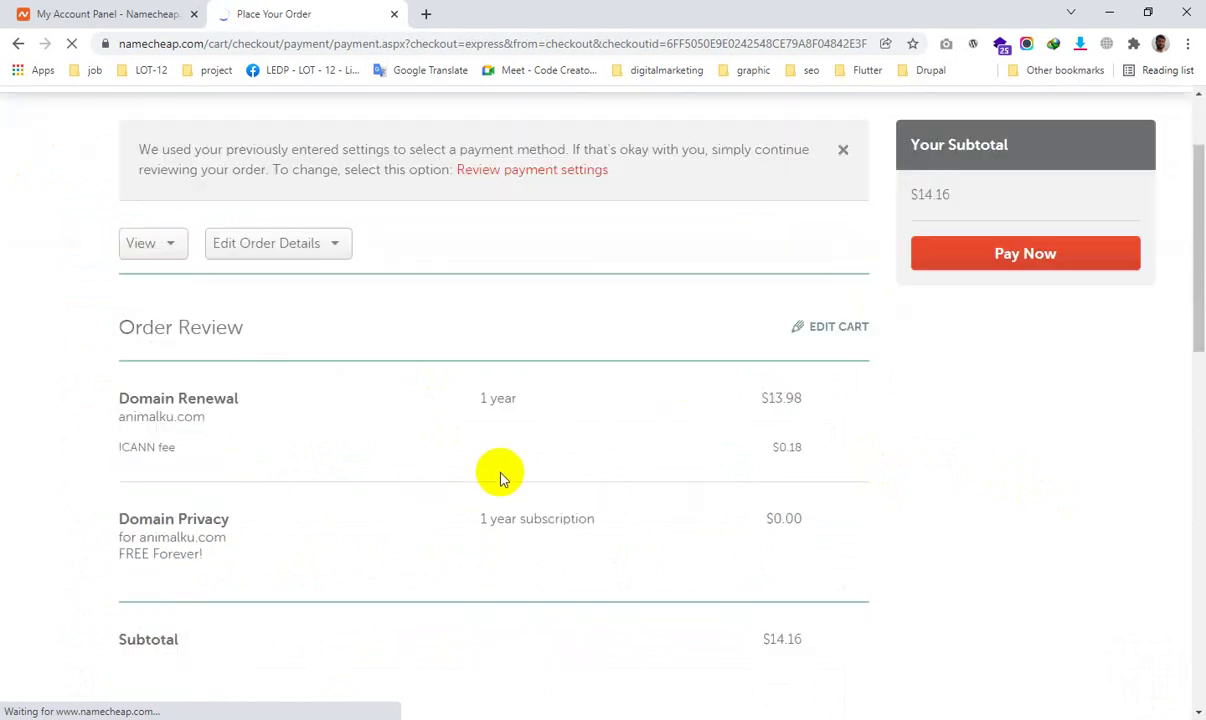
pyautogui.scroll(-4, 498, 476)
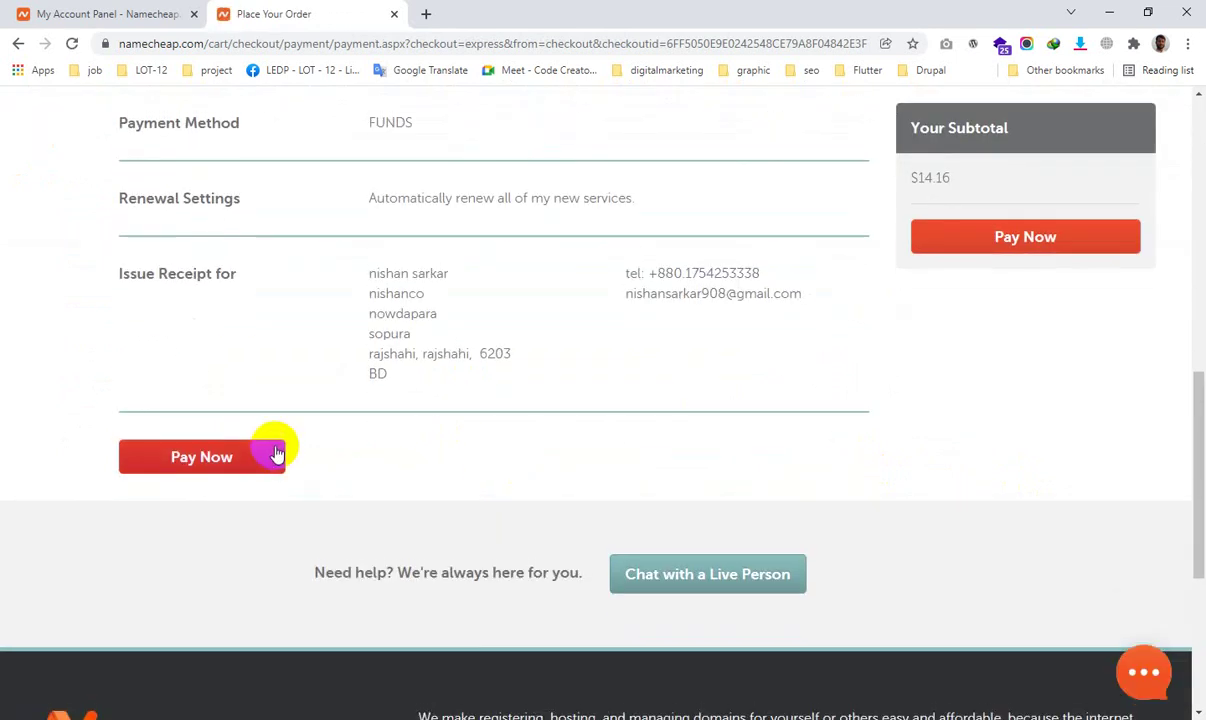
pyautogui.scroll(5, 275, 450)
pyautogui.scroll(4, 276, 450)
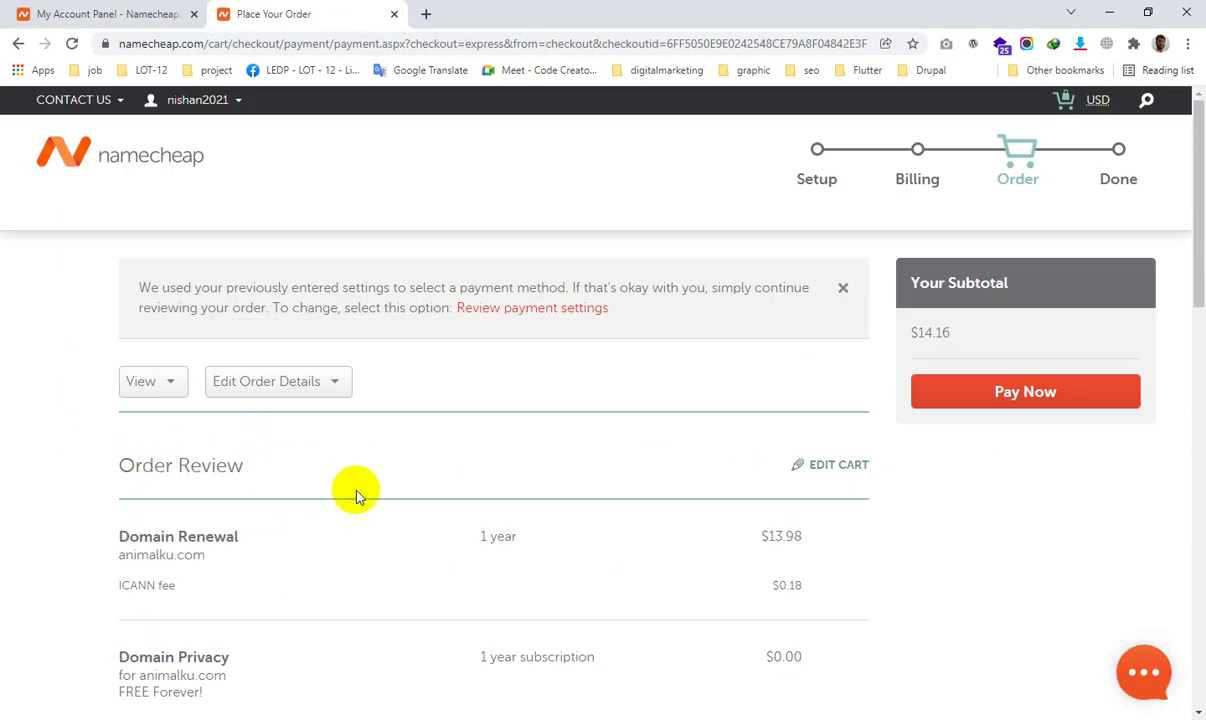
pyautogui.scroll(-3, 357, 491)
pyautogui.scroll(-1, 357, 491)
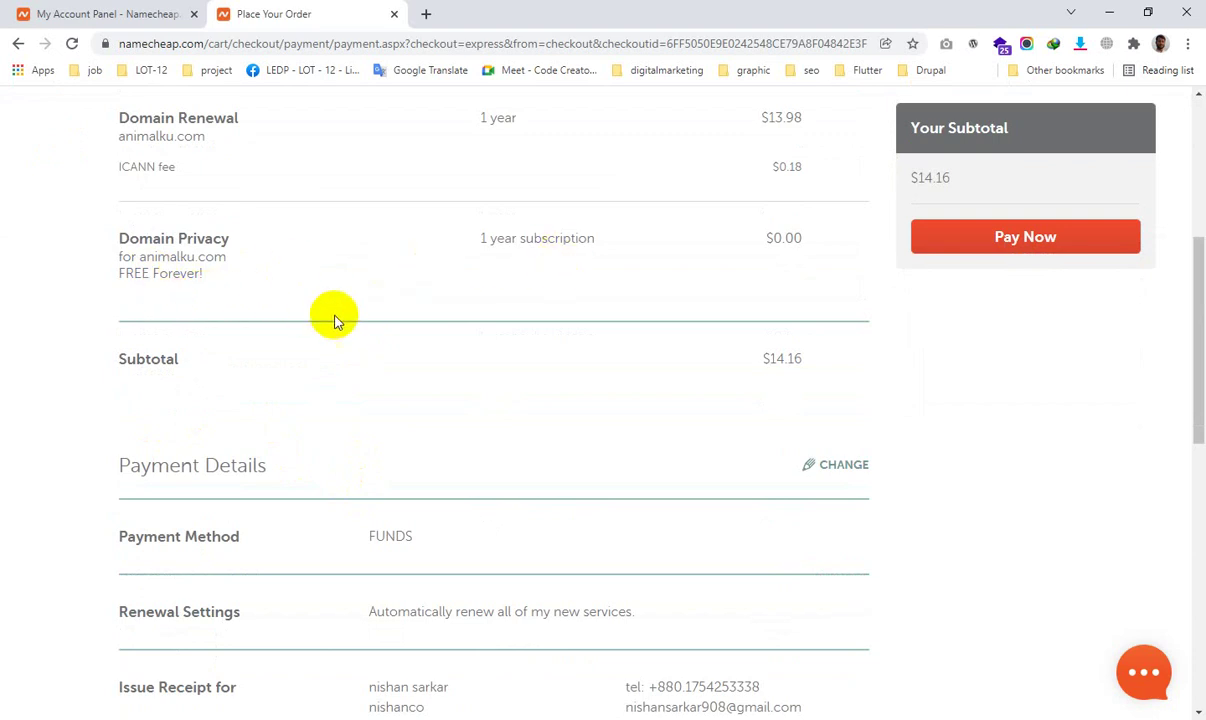
pyautogui.scroll(-3, 511, 336)
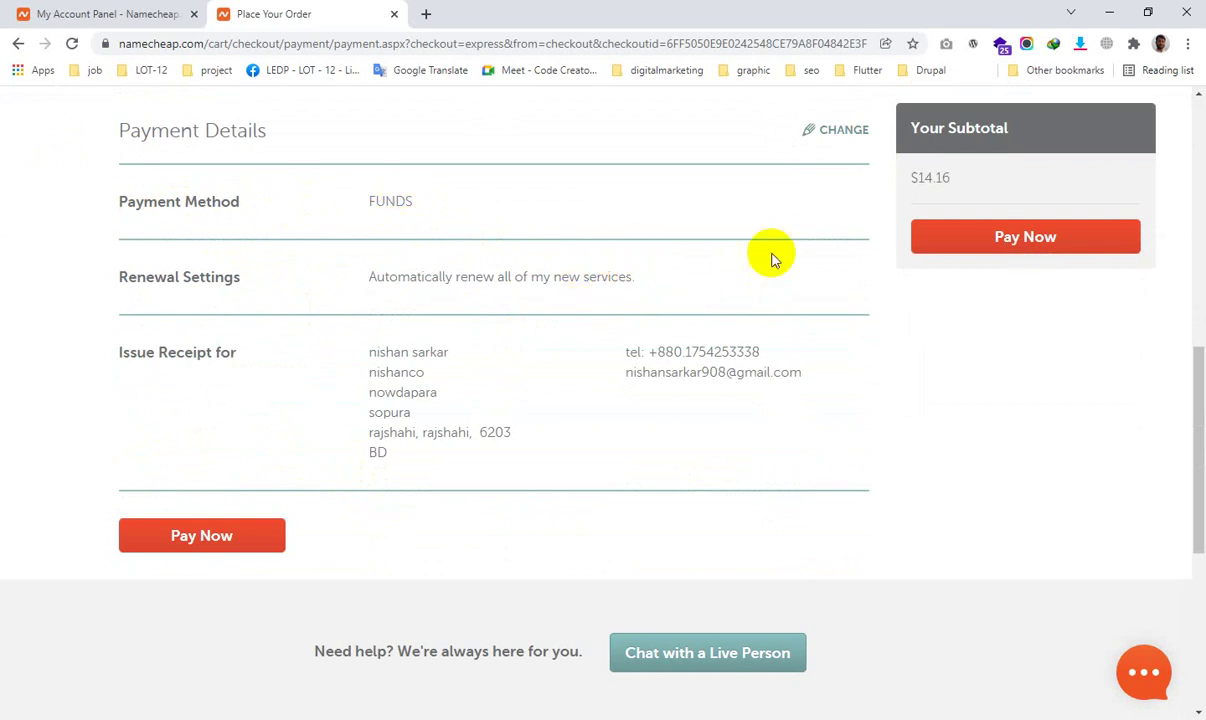
pyautogui.click(1016, 249)
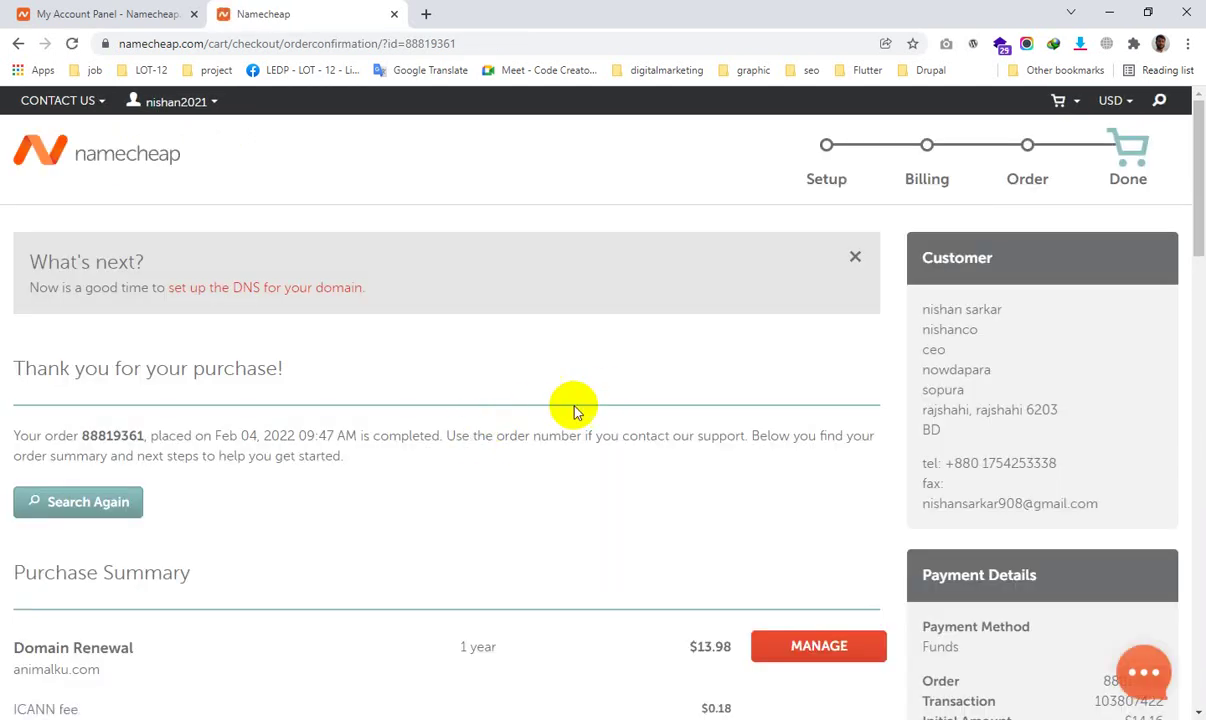
# Step: Download the order's PDF receipt under the General category and open the downloaded file
pyautogui.scroll(-4, 492, 463)
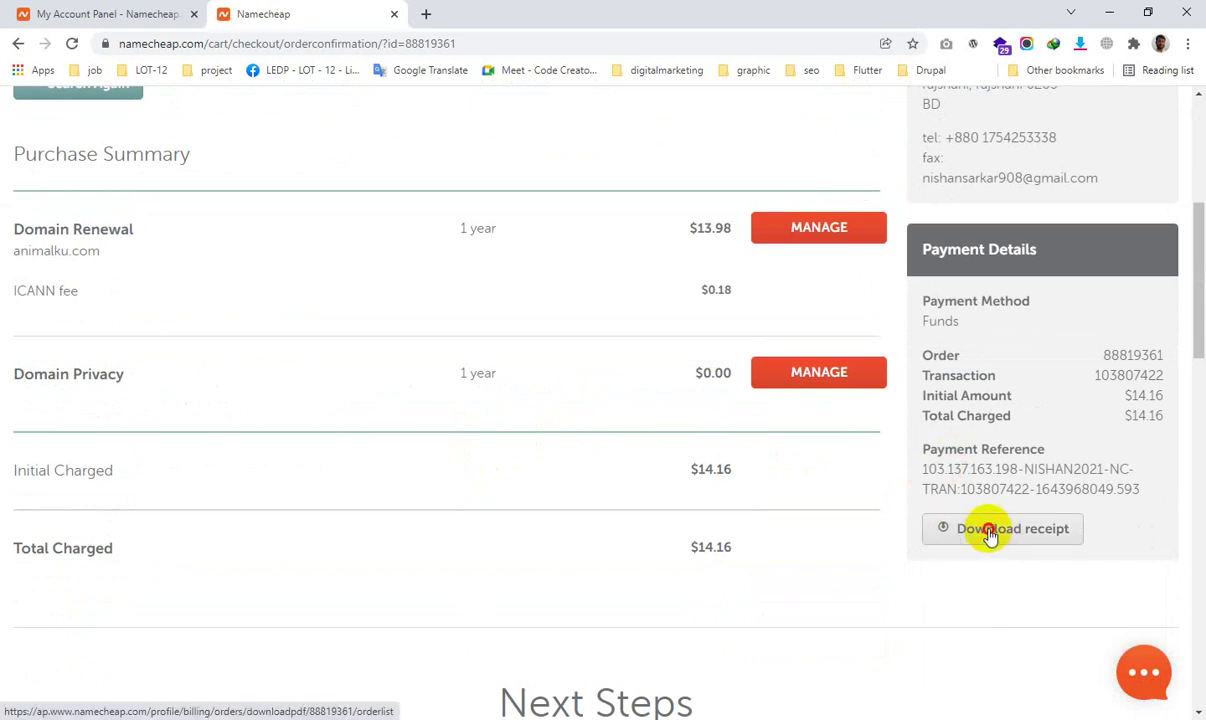
pyautogui.click(990, 536)
pyautogui.scroll(-4, 796, 534)
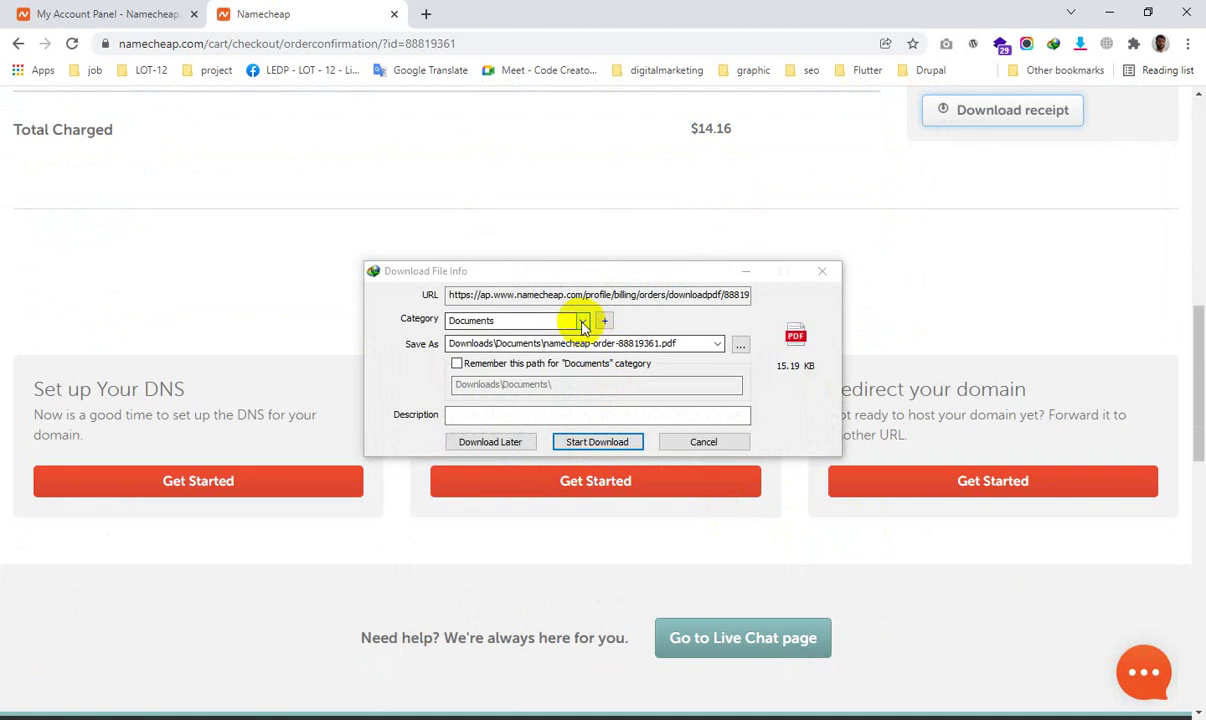
pyautogui.click(572, 320)
pyautogui.click(466, 337)
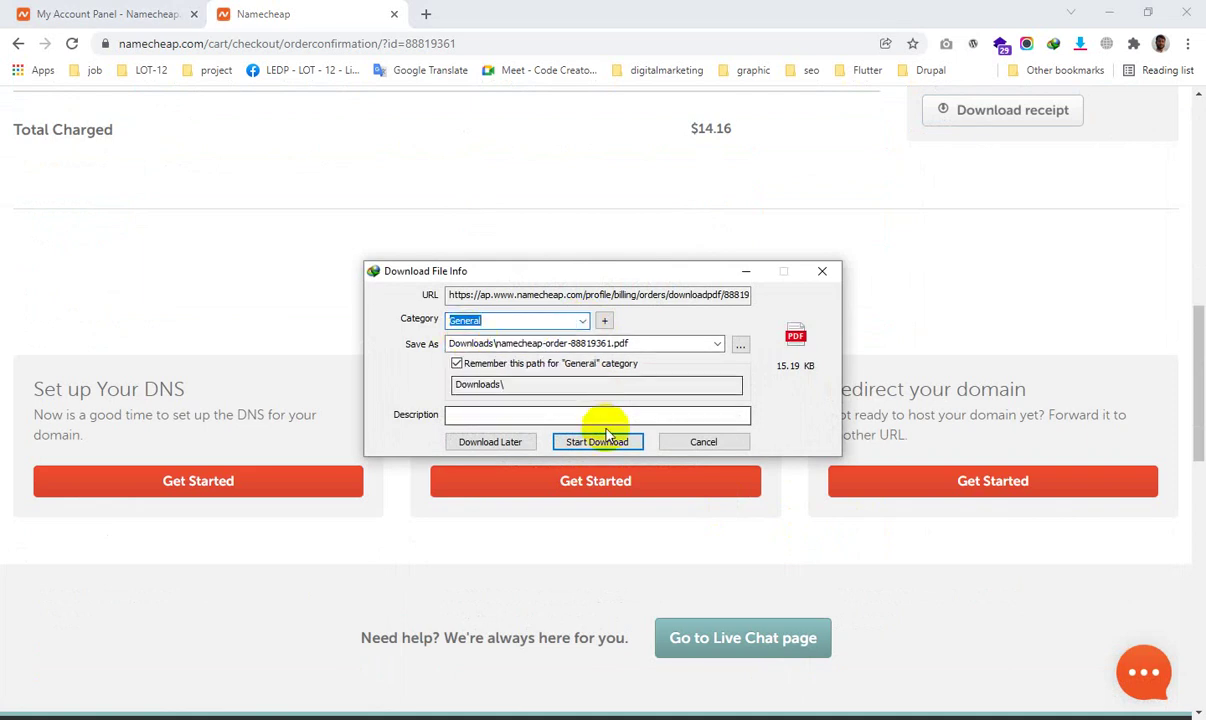
pyautogui.click(576, 443)
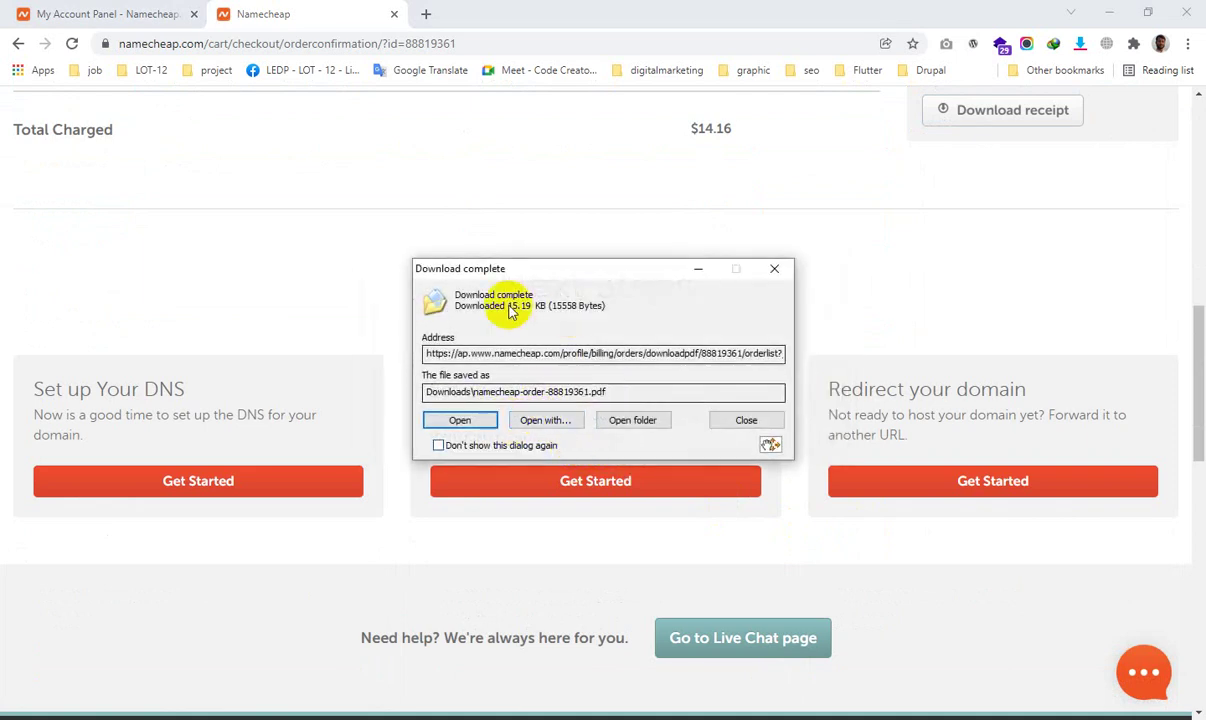
pyautogui.click(459, 421)
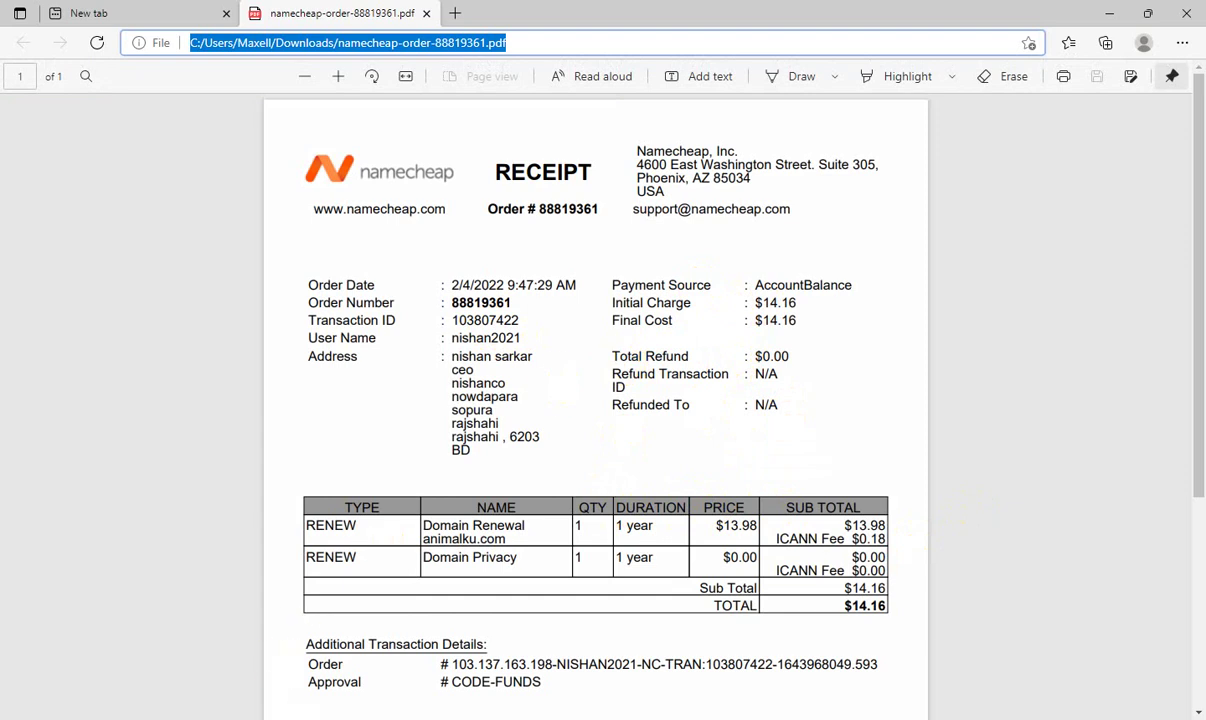
# Step: Return to the browser with the order confirmation, go to the account dashboard and reload it to check the account balance
pyautogui.hotkey('alt', 'Tab')
pyautogui.scroll(5, 587, 377)
pyautogui.scroll(4, 587, 380)
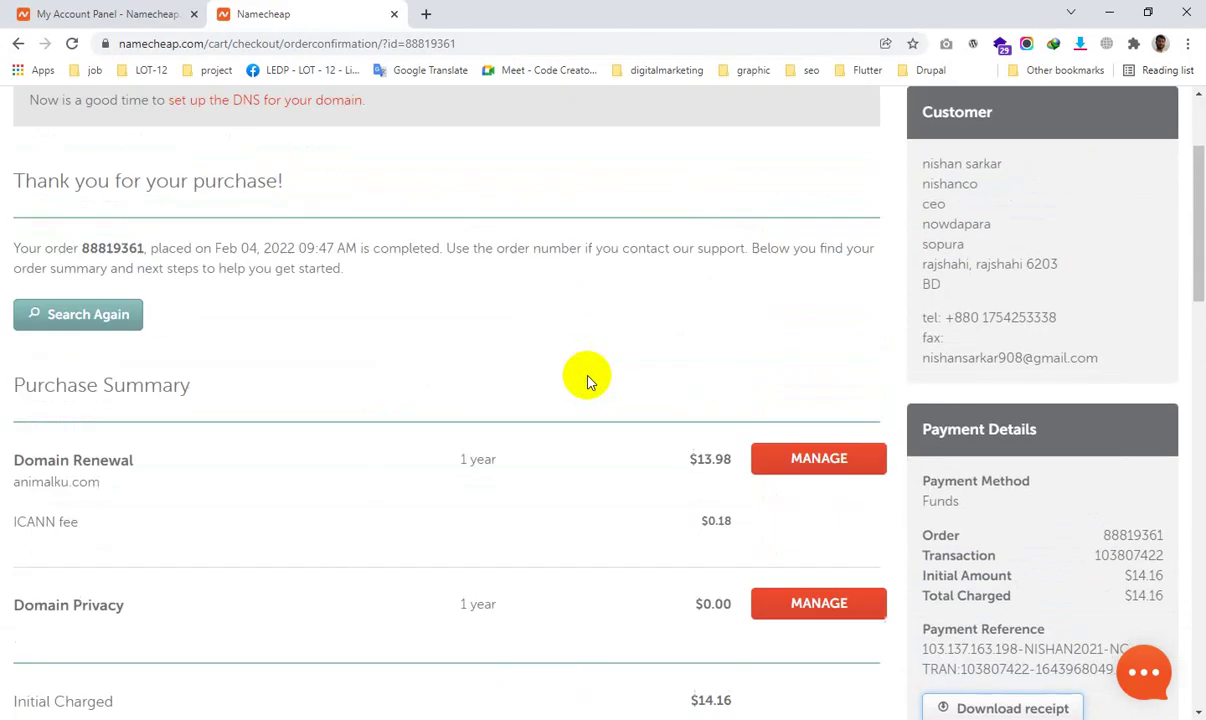
pyautogui.moveTo(176, 101)
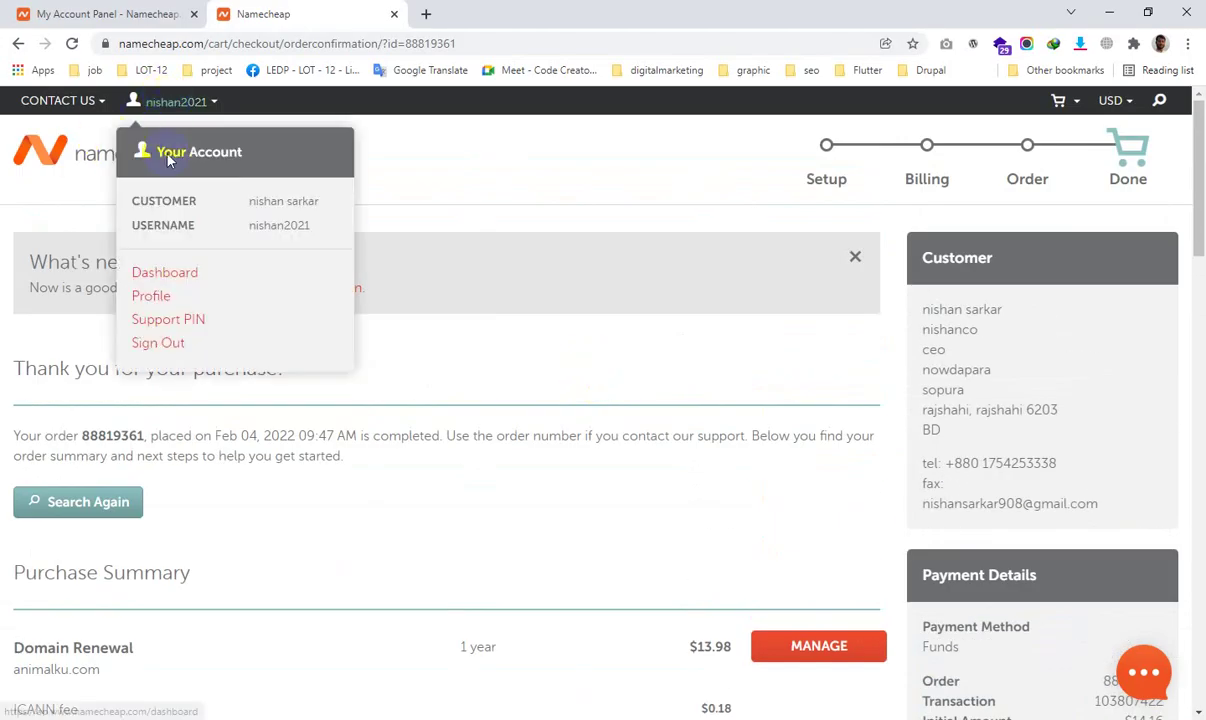
pyautogui.click(162, 275)
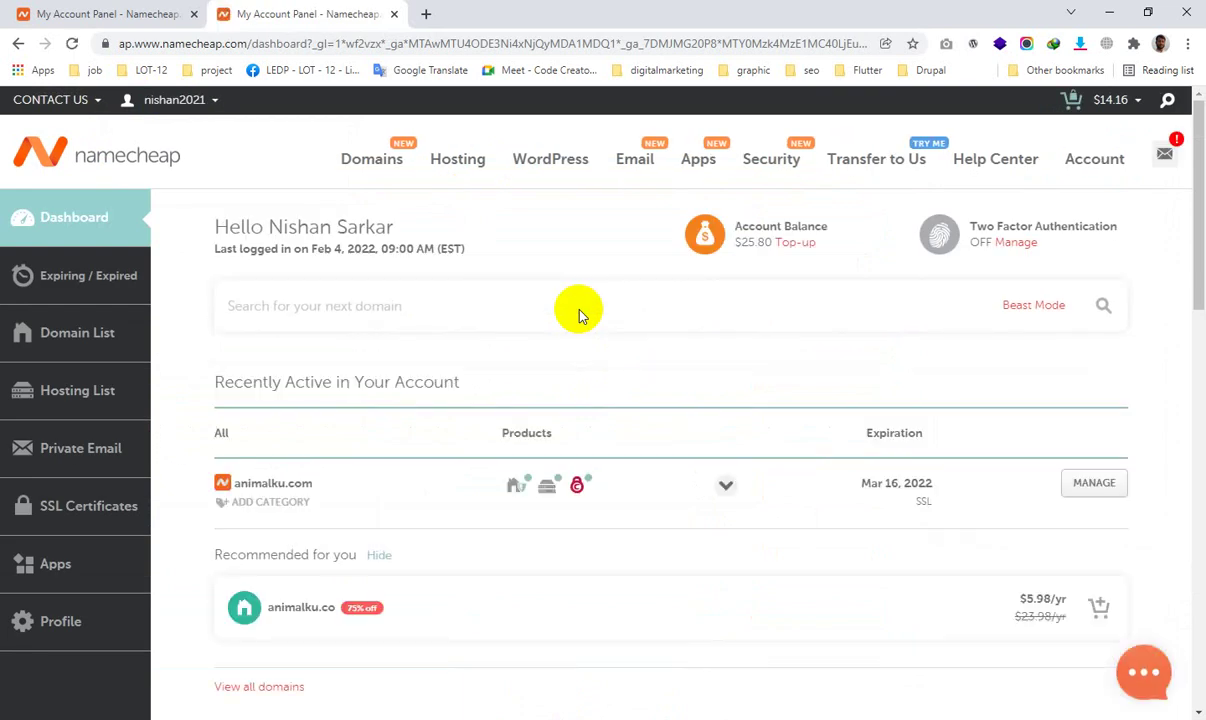
pyautogui.click(70, 44)
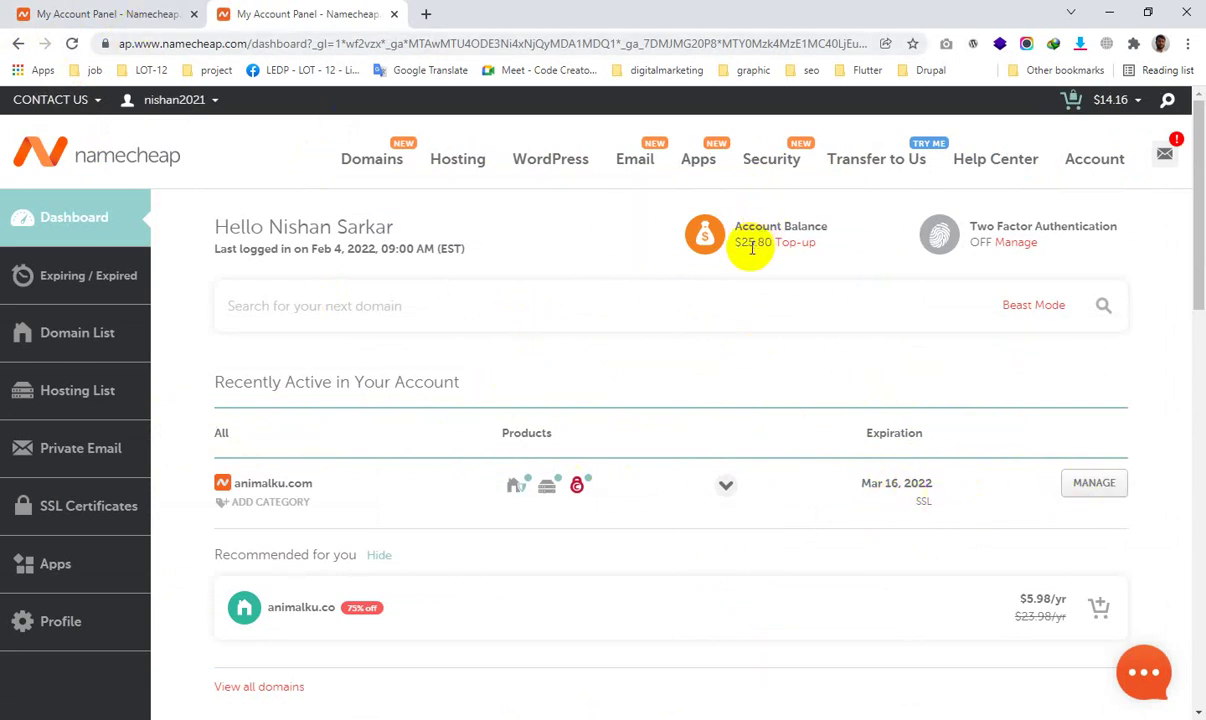
pyautogui.click(72, 44)
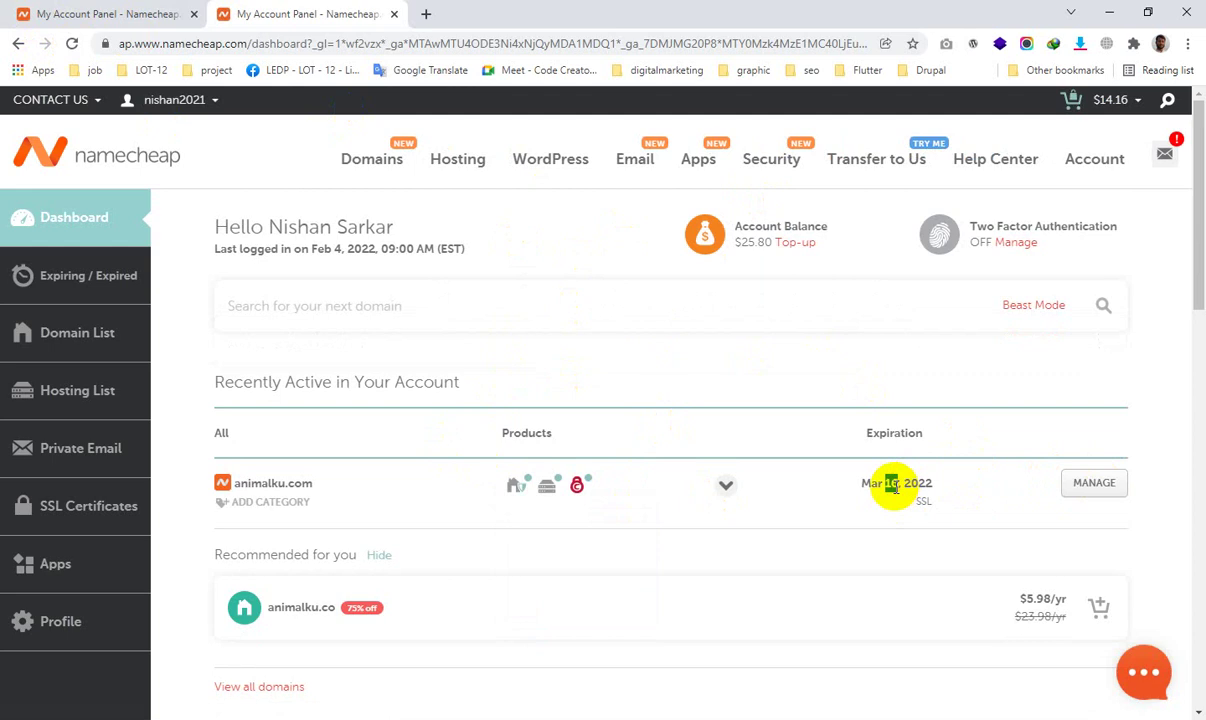
# Step: Open the management page of animalku.com and check the start and end dates of its validity
pyautogui.click(955, 485)
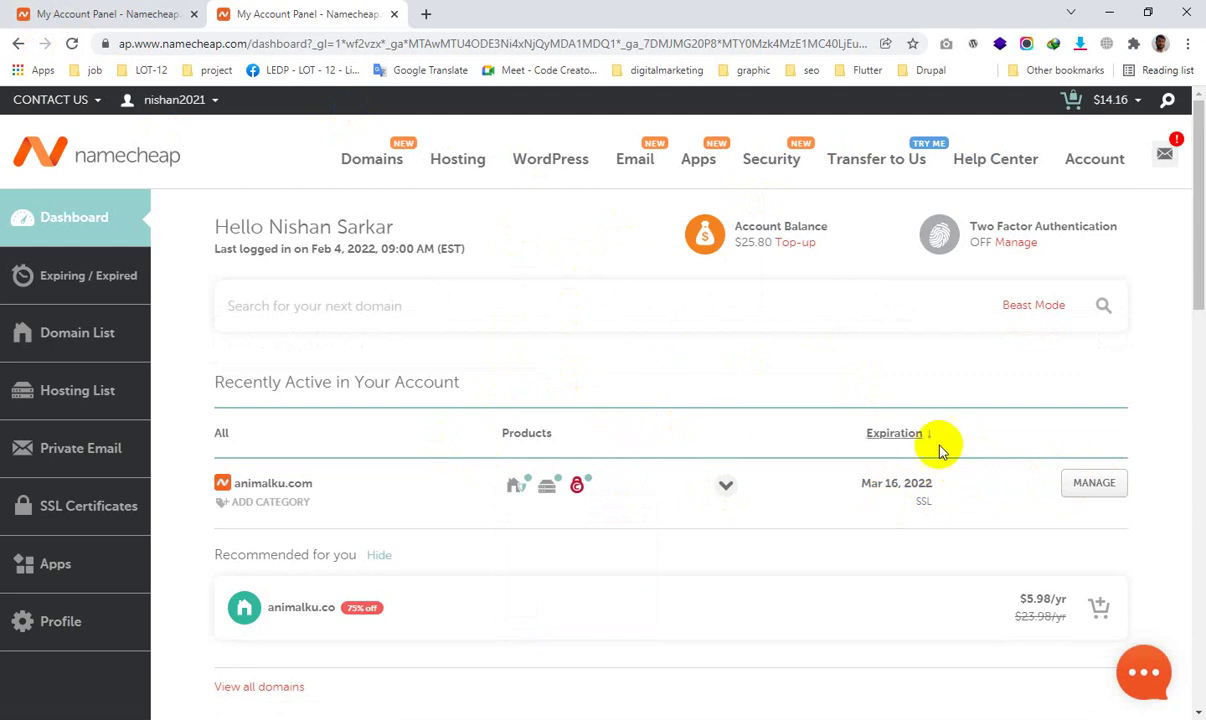
pyautogui.click(1076, 489)
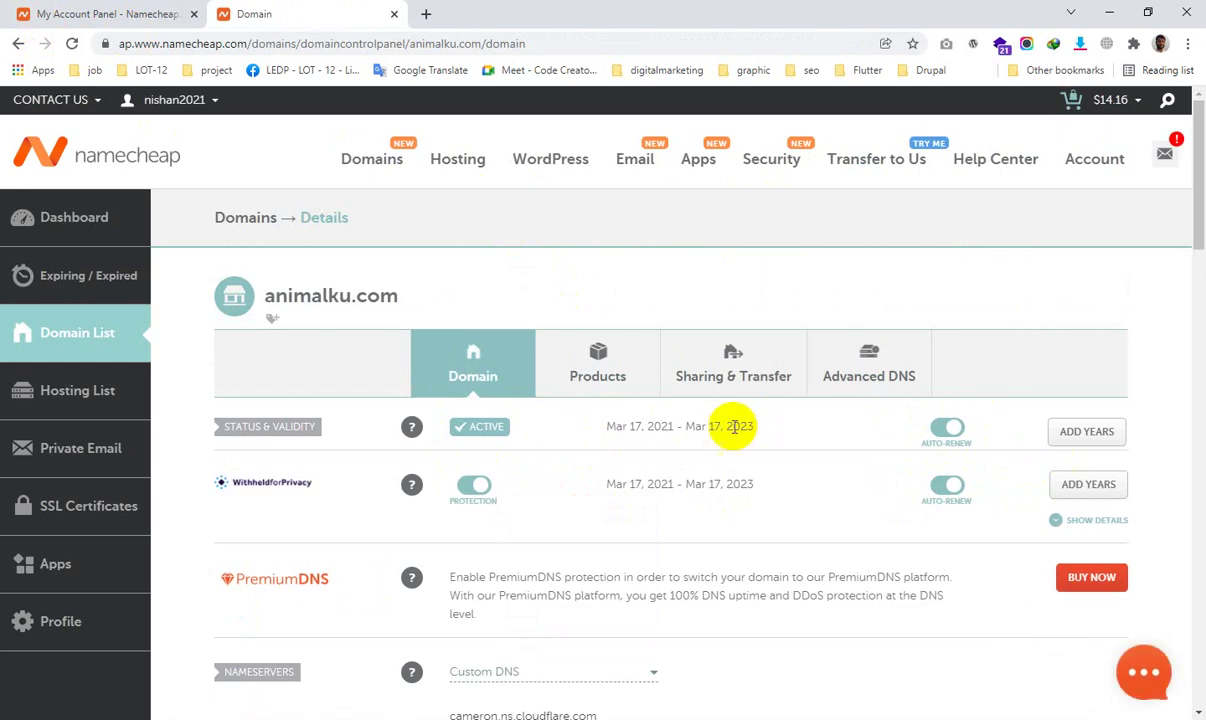
pyautogui.moveTo(752, 425); pyautogui.dragTo(686, 425)
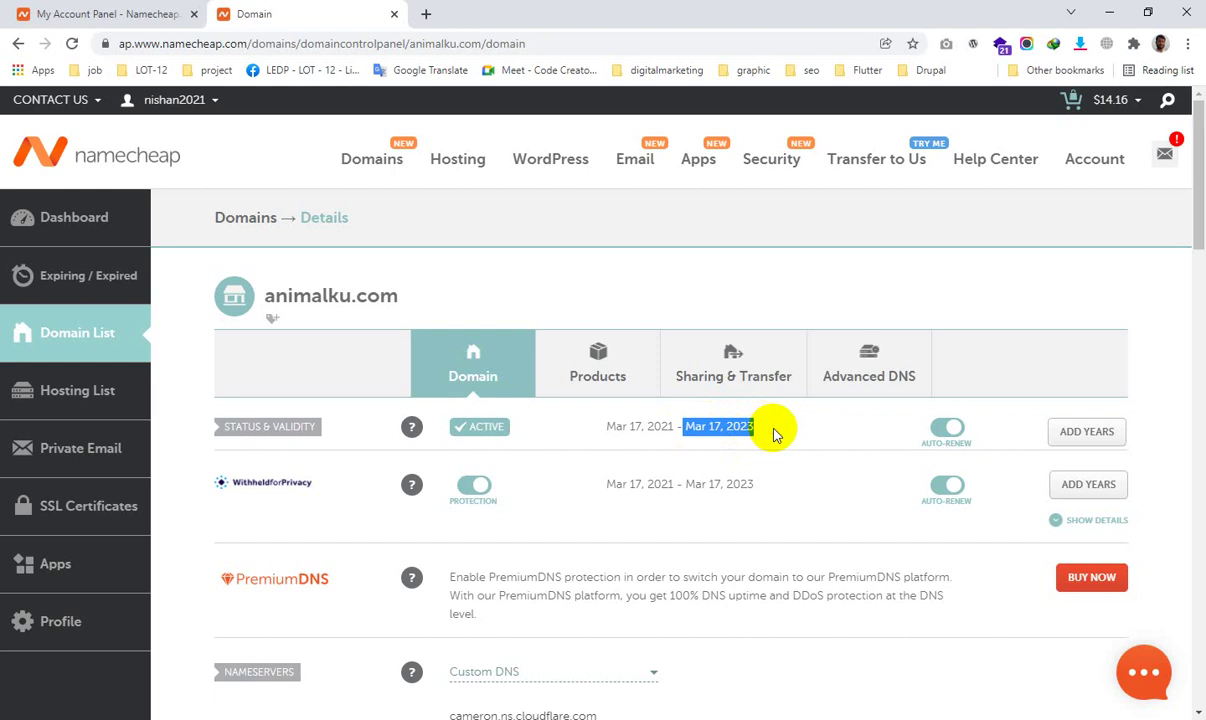
pyautogui.click(773, 424)
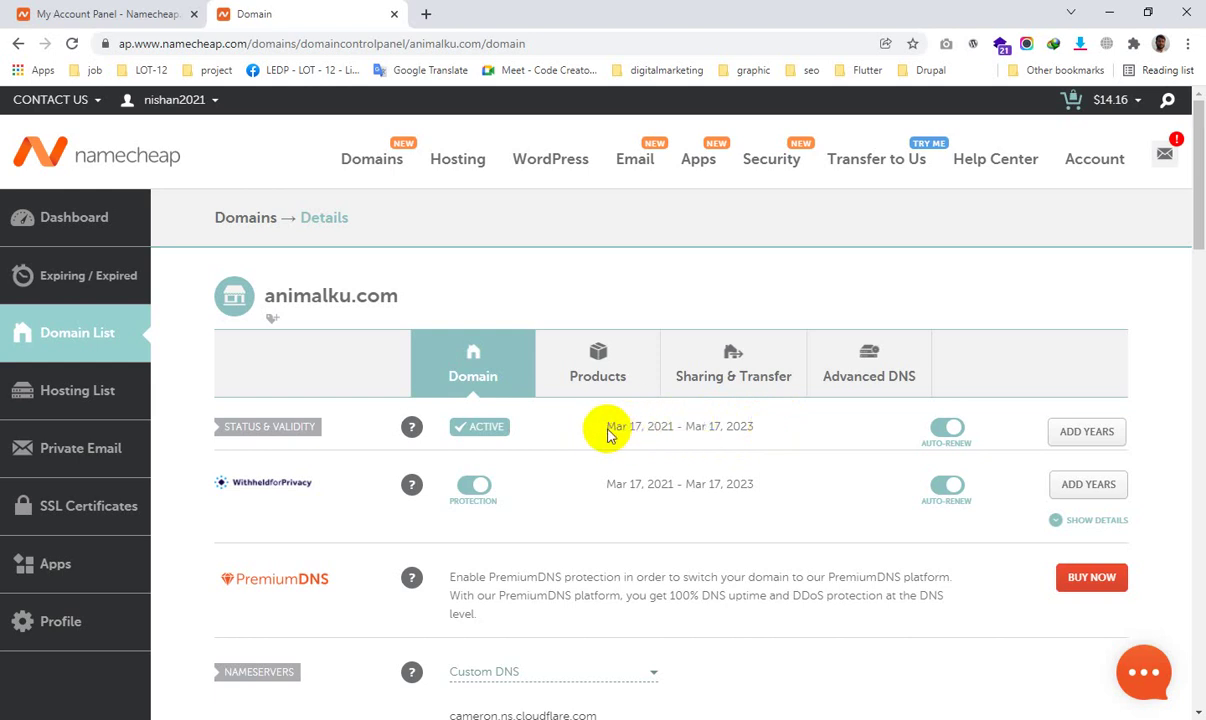
pyautogui.moveTo(600, 426); pyautogui.dragTo(673, 427)
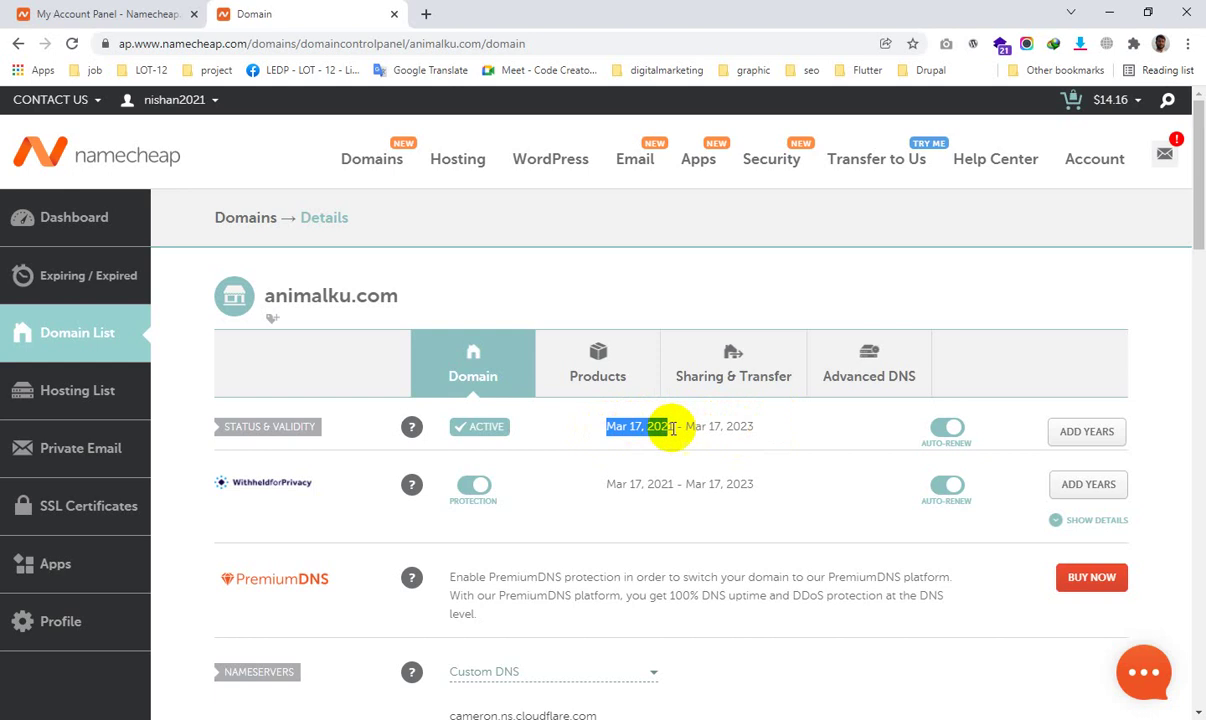
pyautogui.click(728, 425)
pyautogui.moveTo(686, 425); pyautogui.dragTo(772, 428)
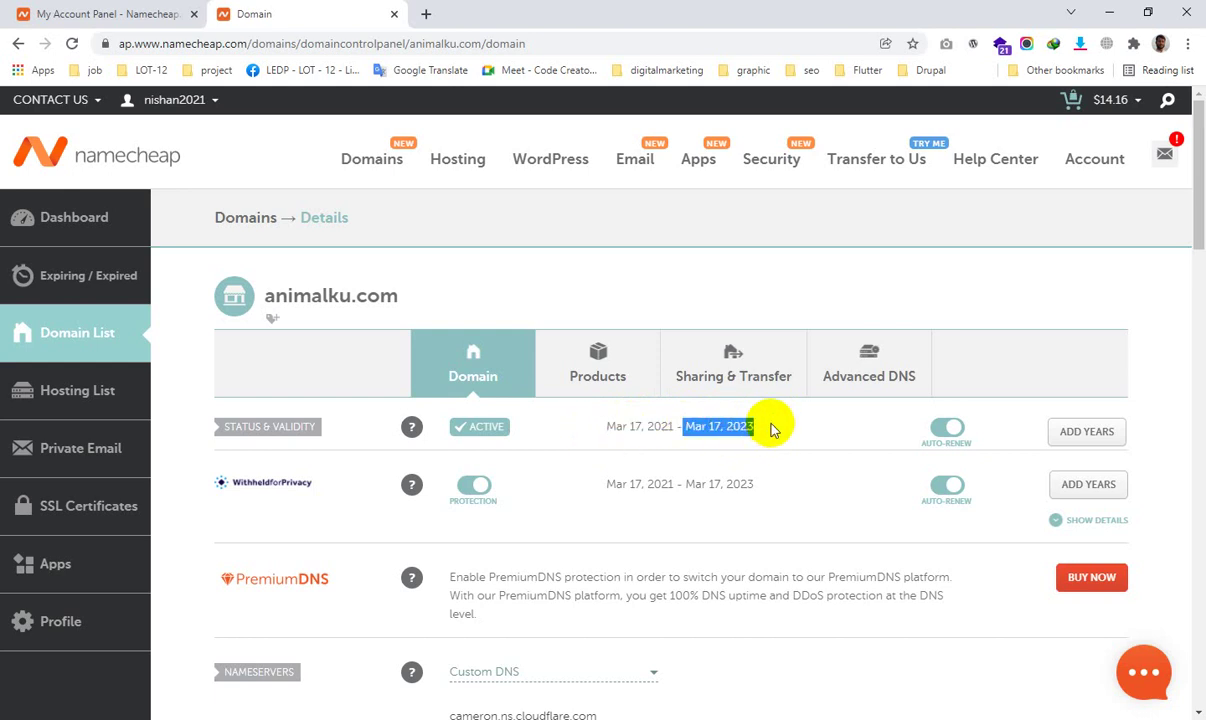
pyautogui.click(786, 426)
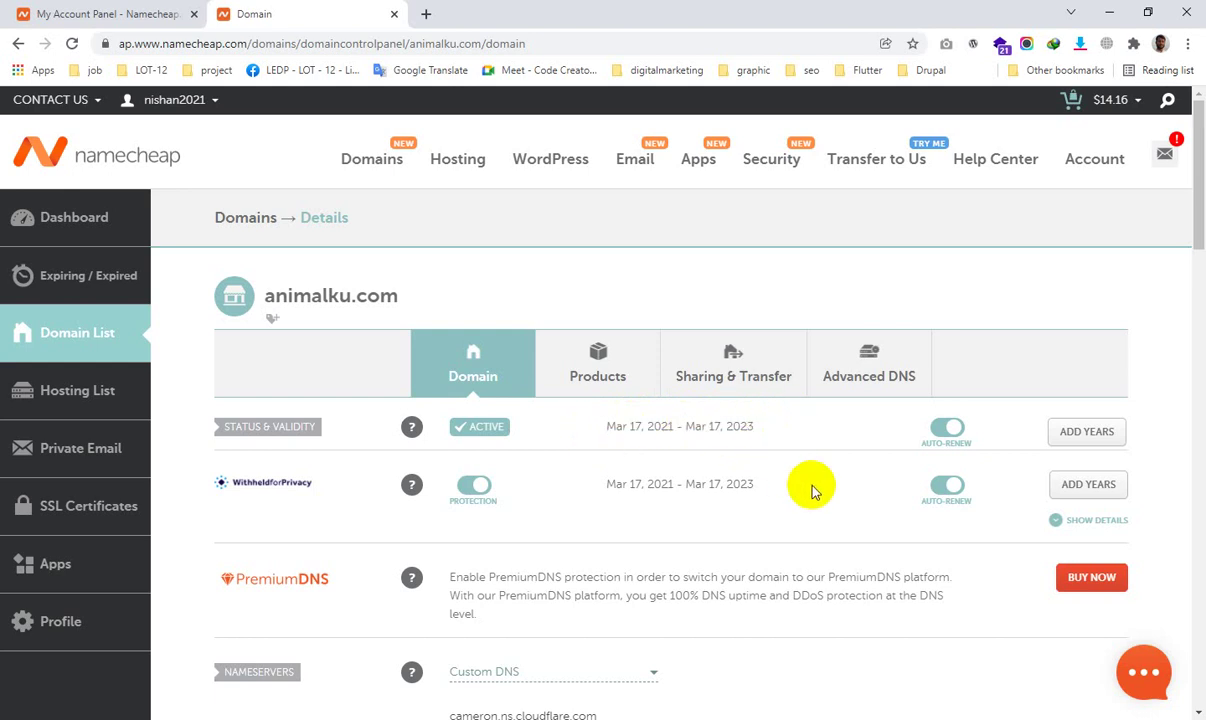